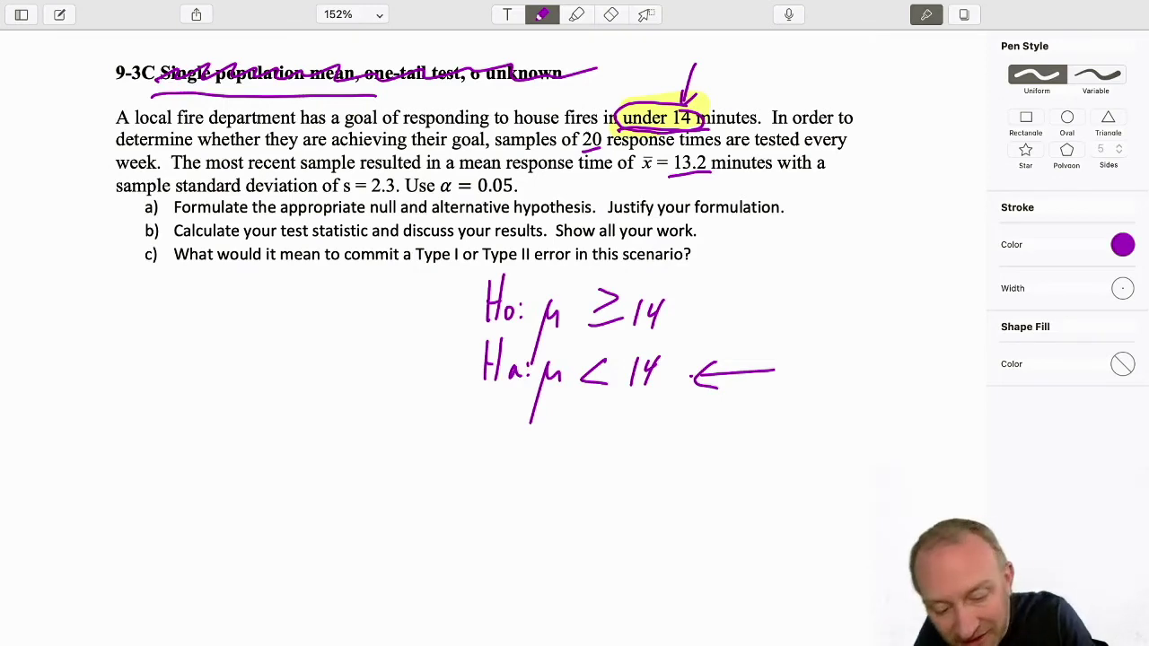
- Highlight 'Justify your formulation.' in yellow and handwrite α = 0.05 in purple under the hypotheses
click(576, 15)
drag(608, 207, 803, 208)
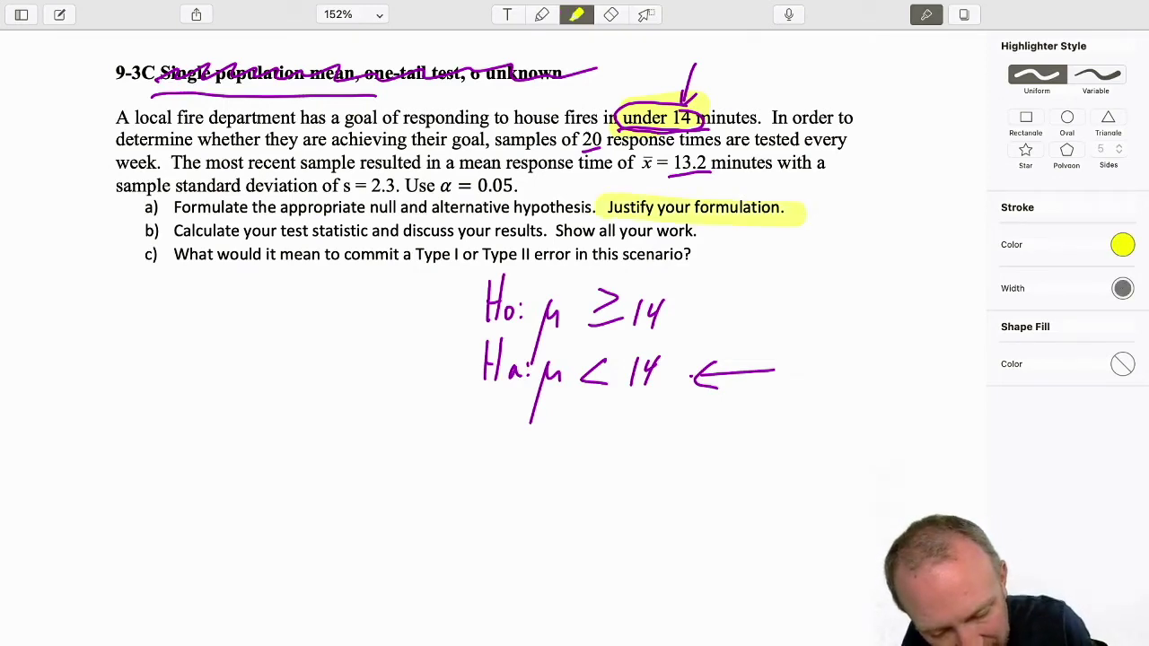
click(542, 15)
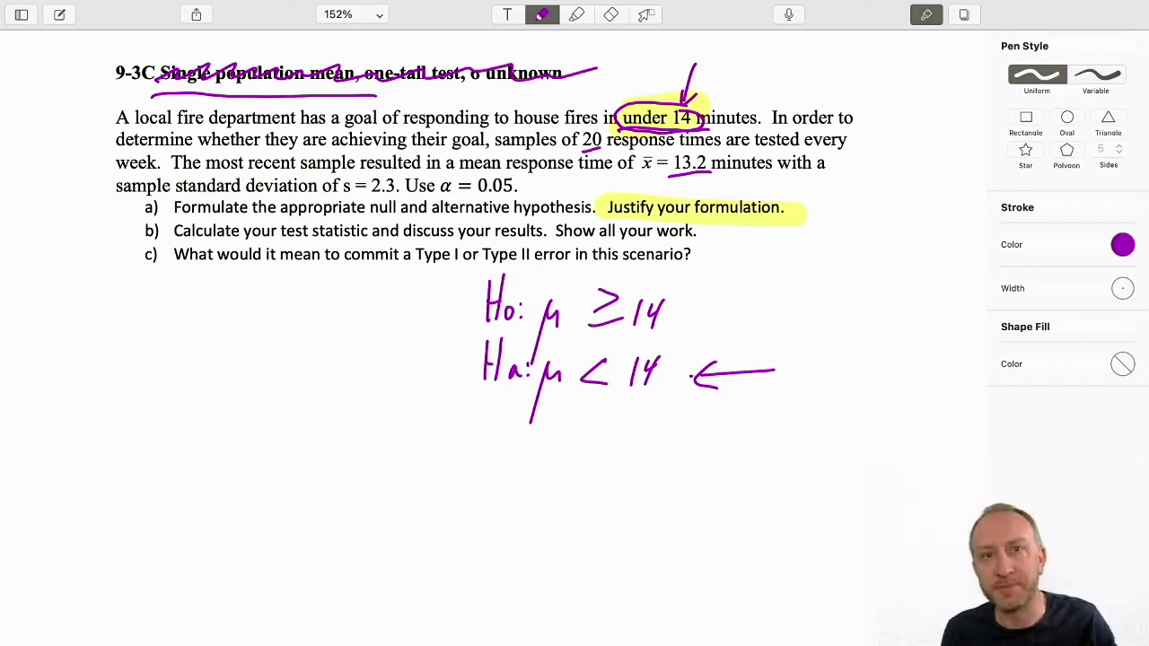
mouse_move(576, 417)
mouse_down()
mouse_move(562, 431)
mouse_move(579, 436)
mouse_up()
drag(583, 424, 590, 421)
mouse_move(581, 434)
mouse_down()
mouse_move(641, 420)
mouse_move(640, 434)
mouse_up()
click(617, 431)
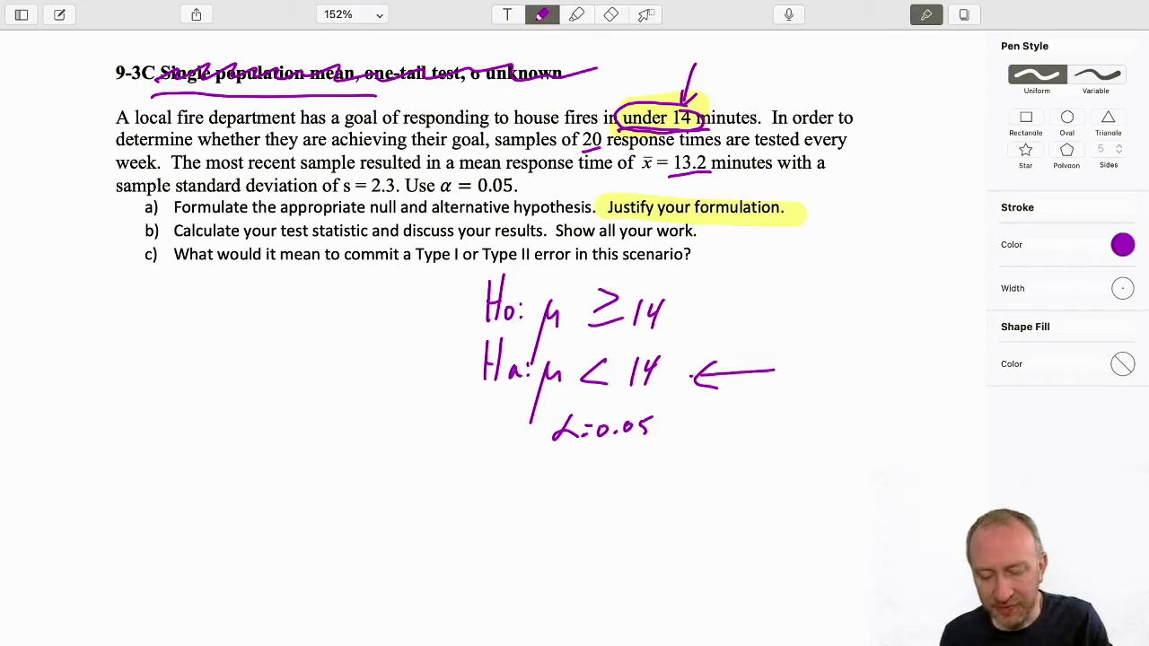
- Underline 's' and 'sample' in the problem text and begin writing 't =' on the left
drag(339, 195, 353, 193)
drag(117, 192, 161, 189)
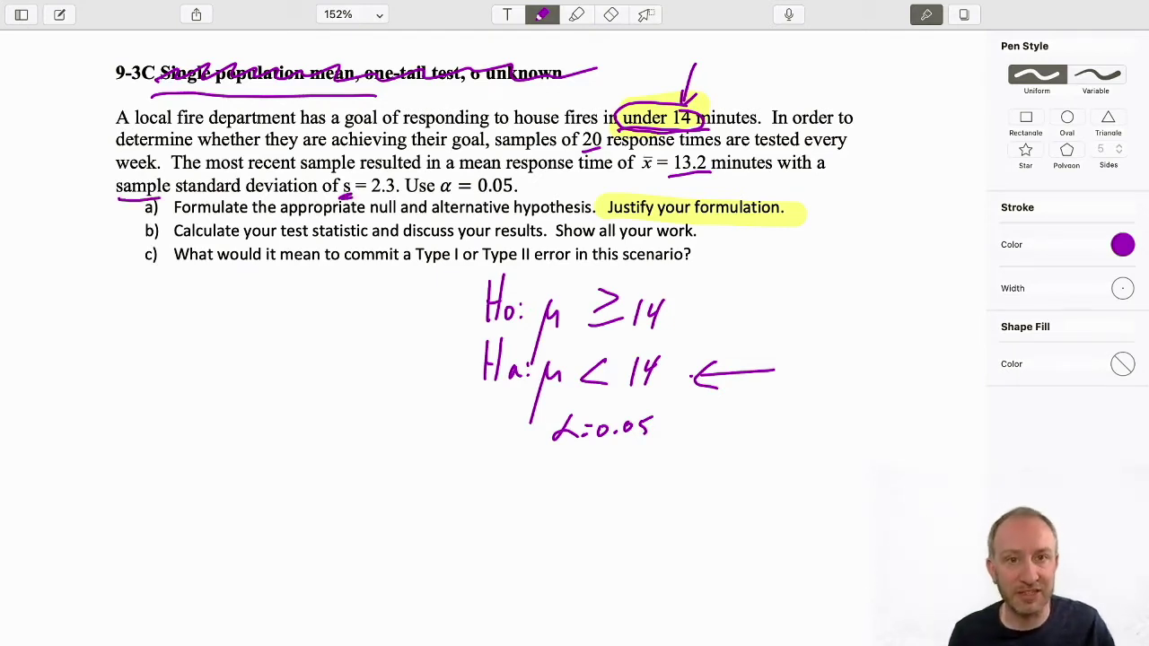
mouse_move(107, 327)
mouse_down()
mouse_move(118, 369)
mouse_move(121, 340)
mouse_up()
mouse_move(126, 345)
mouse_down()
mouse_move(139, 342)
mouse_move(140, 356)
mouse_move(190, 352)
mouse_move(183, 339)
mouse_up()
- Handwrite the t formula (x̄ − μ0)/(s/√n) followed by an equals sign
drag(180, 334, 211, 347)
drag(227, 341, 206, 386)
drag(226, 341, 245, 359)
mouse_move(145, 388)
mouse_down()
mouse_move(250, 380)
mouse_move(174, 413)
mouse_up()
drag(205, 386, 174, 436)
drag(192, 415, 238, 391)
mouse_move(217, 431)
mouse_down()
mouse_move(223, 417)
mouse_move(235, 429)
mouse_up()
drag(267, 371, 277, 369)
drag(267, 382, 276, 382)
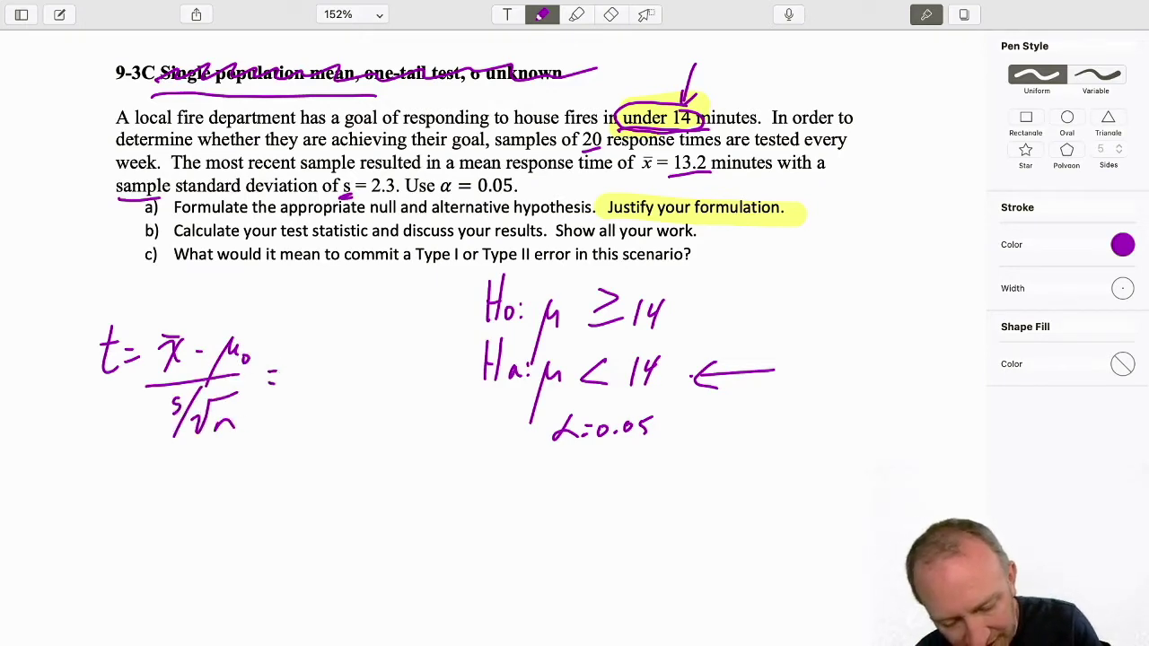
- Write the substituted fraction (13.2 − 14)/(2.3/√20) and circle 20, 13.2 and 14 in the problem text
mouse_move(301, 344)
mouse_down()
mouse_move(313, 314)
mouse_move(311, 359)
mouse_up()
drag(322, 357, 402, 350)
drag(404, 336, 405, 359)
drag(285, 378, 408, 376)
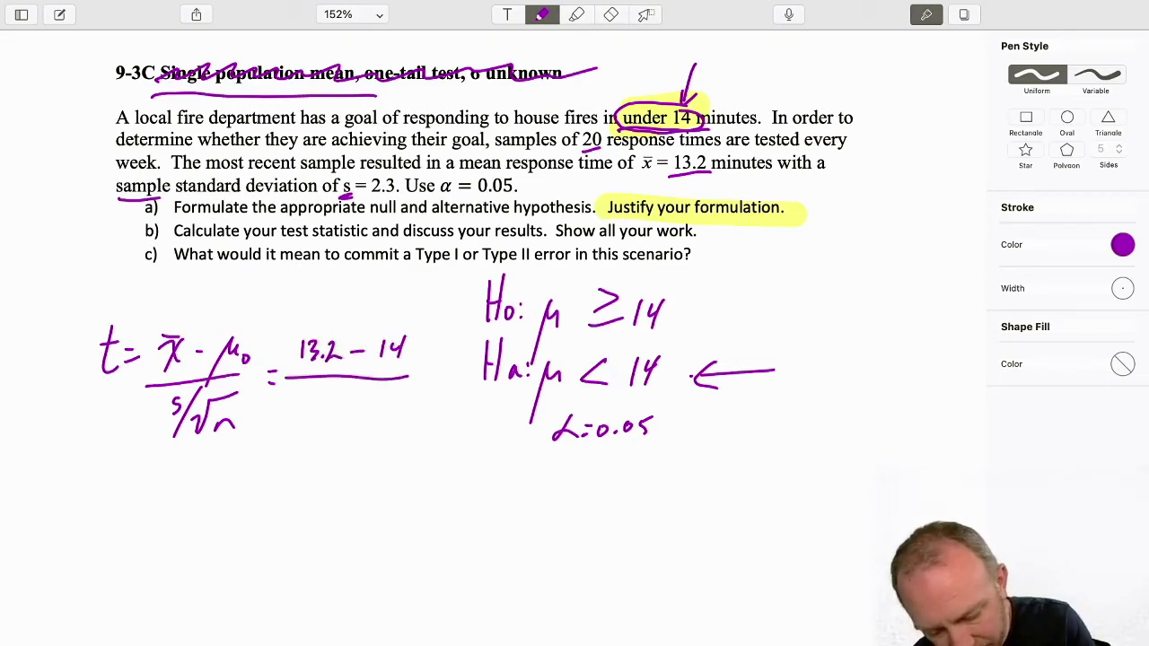
drag(290, 395, 315, 407)
mouse_move(317, 389)
mouse_down()
mouse_move(344, 398)
mouse_move(315, 398)
mouse_move(340, 416)
mouse_move(387, 395)
mouse_up()
mouse_move(601, 128)
mouse_down()
mouse_move(581, 125)
mouse_move(603, 128)
mouse_up()
drag(361, 406, 377, 424)
drag(384, 406, 386, 406)
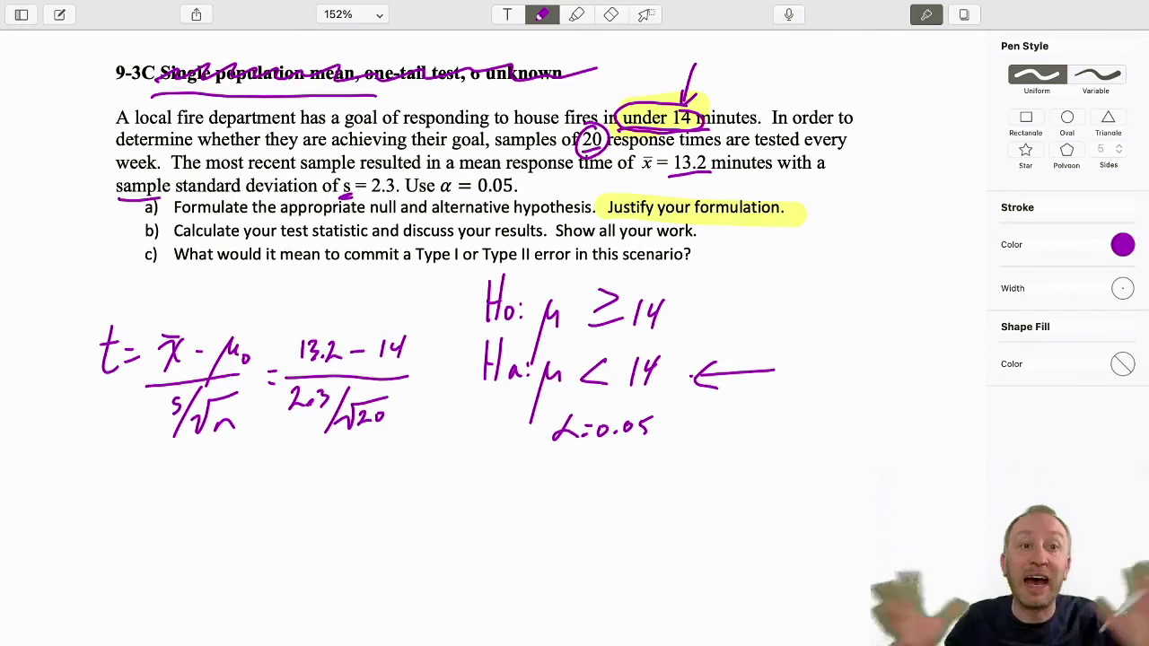
mouse_move(702, 147)
mouse_down()
mouse_move(673, 170)
mouse_move(712, 152)
mouse_up()
mouse_move(680, 106)
mouse_down()
mouse_move(670, 122)
mouse_move(694, 107)
mouse_up()
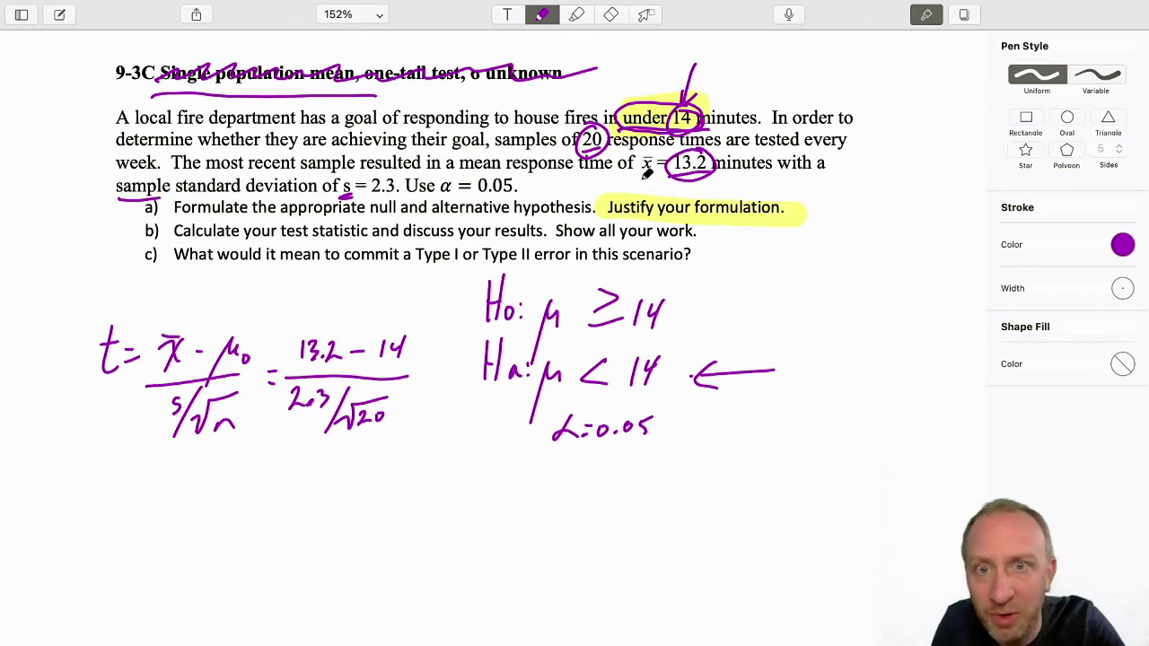
- Below the formula, handwrite the result t = −1.56
scroll(707, 318, down, 3)
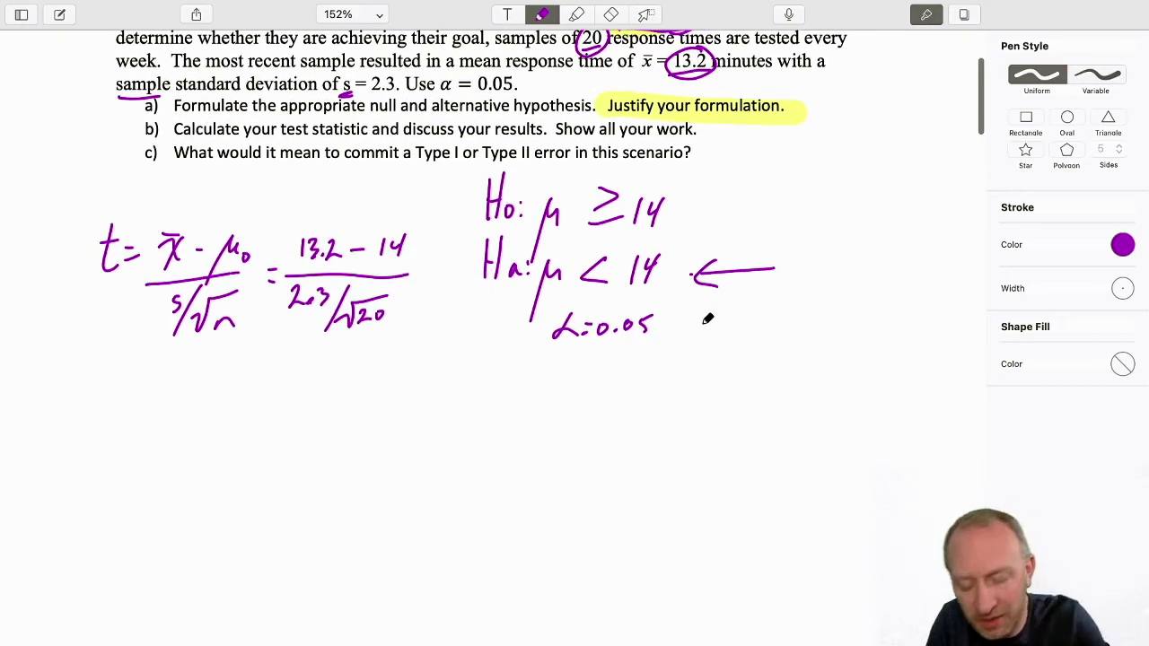
drag(193, 401, 189, 440)
drag(183, 419, 231, 418)
drag(217, 427, 233, 427)
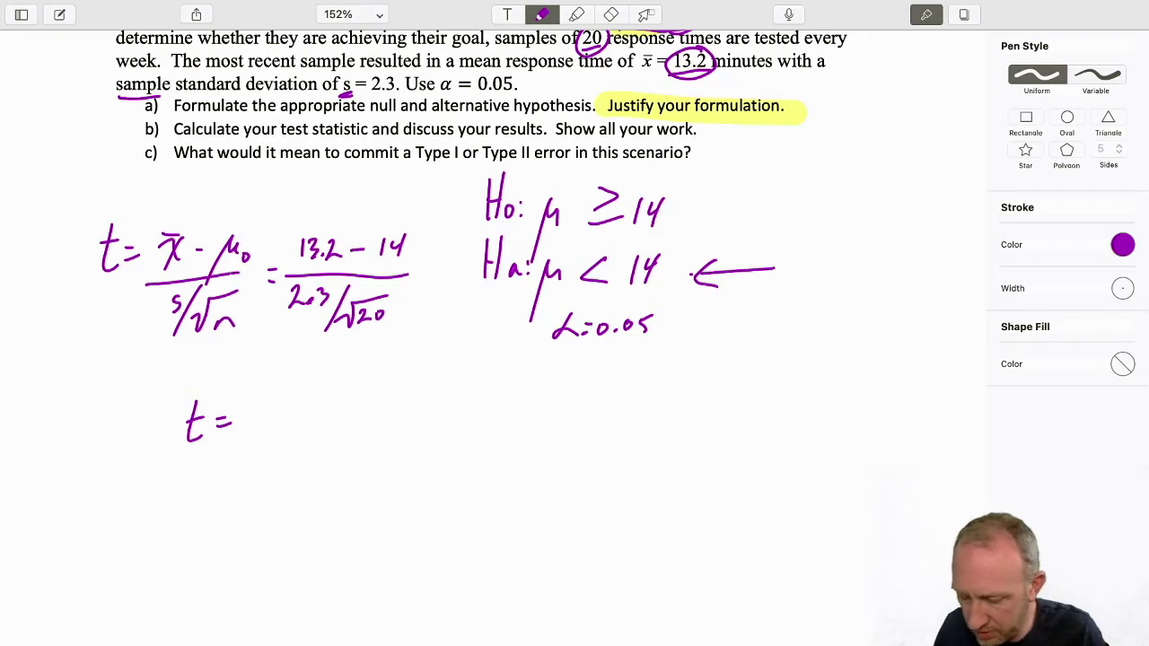
mouse_move(253, 421)
mouse_down()
mouse_move(305, 427)
mouse_move(316, 406)
mouse_up()
click(294, 427)
drag(338, 392, 332, 415)
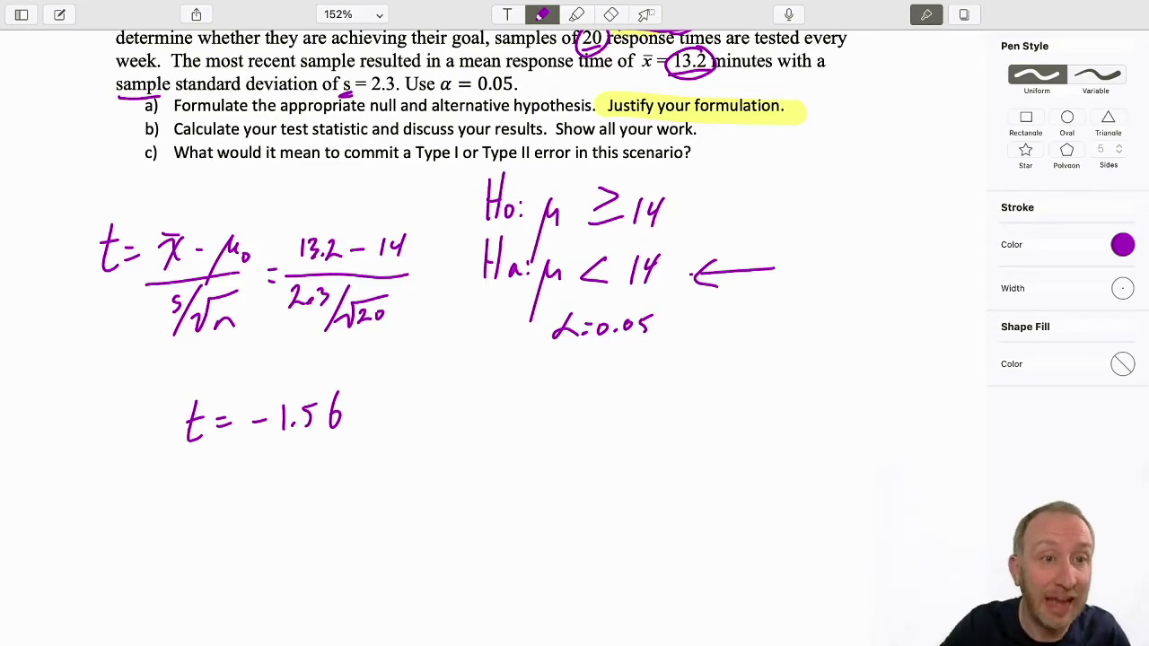
- Handwrite the degrees of freedom df = 20 − 1 = 19 beneath the t result
drag(205, 502, 203, 523)
mouse_move(215, 467)
mouse_down()
mouse_move(219, 526)
mouse_move(245, 492)
mouse_up()
drag(236, 508, 285, 510)
mouse_move(302, 485)
mouse_down()
mouse_move(357, 501)
mouse_move(400, 477)
mouse_up()
drag(390, 490, 456, 488)
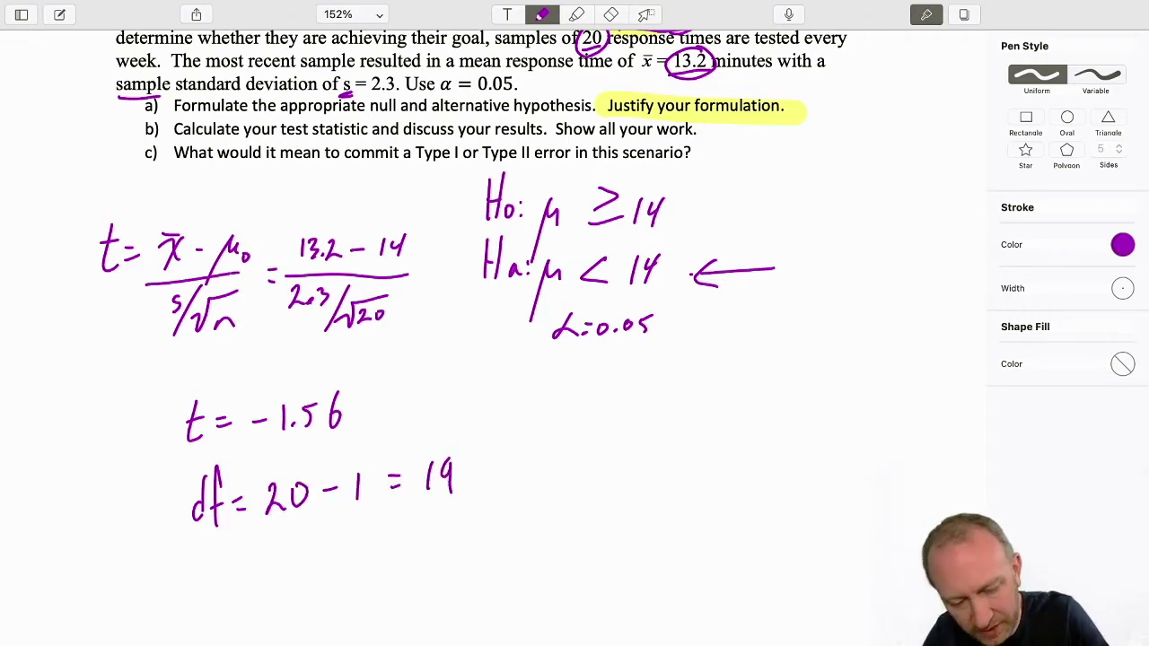
click(576, 15)
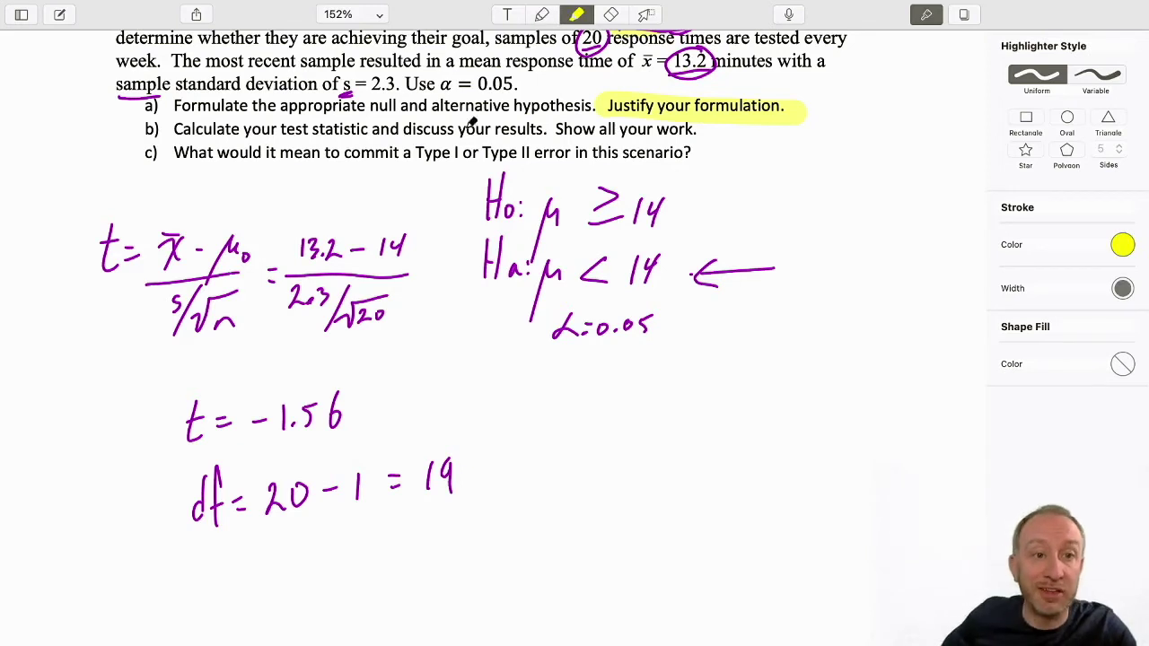
- Scroll down to the t-distribution table and highlight the df 19 row in yellow
scroll(513, 217, down, 3)
scroll(514, 217, down, 10)
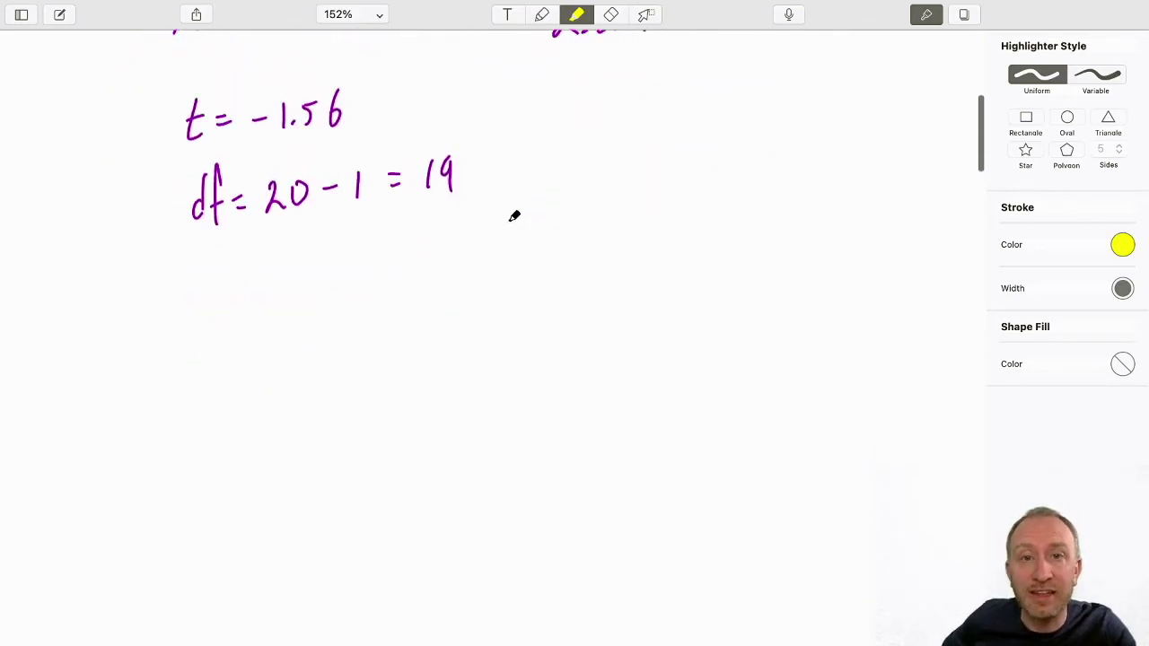
key(e)
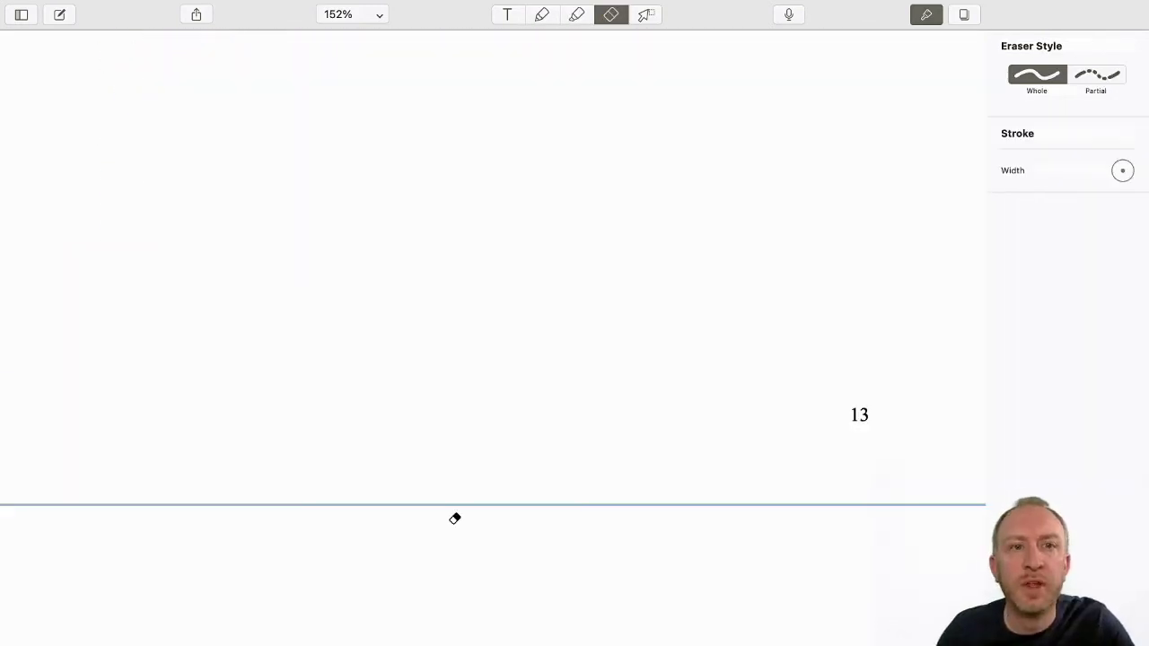
scroll(449, 571, down, 6)
scroll(449, 572, down, 8)
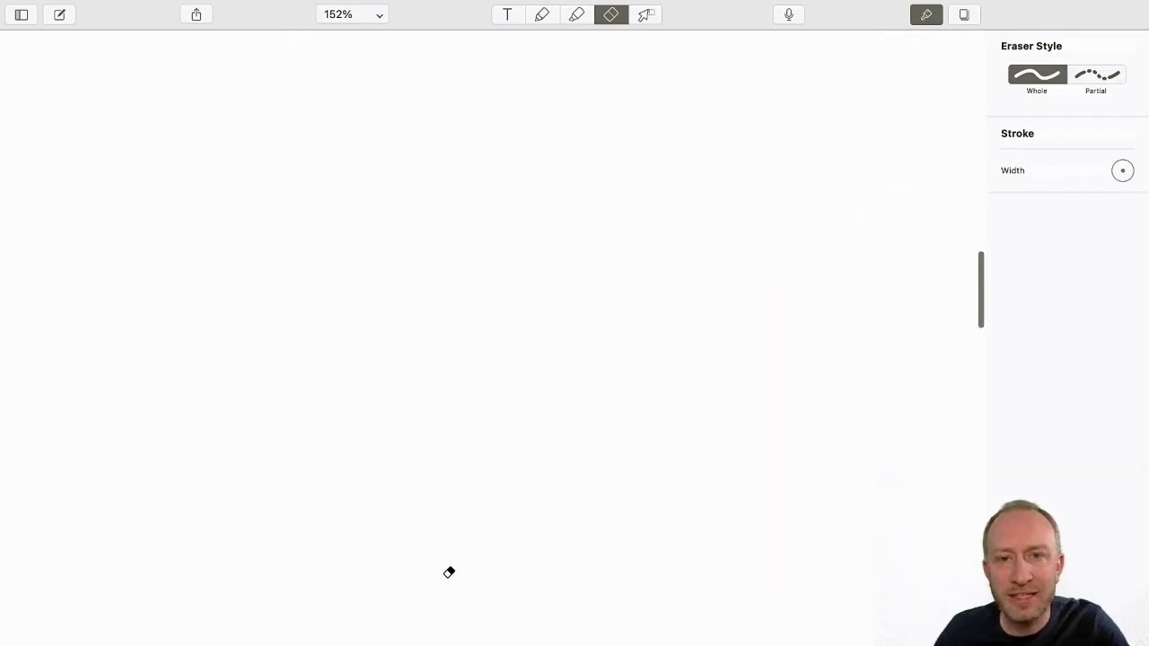
key(h)
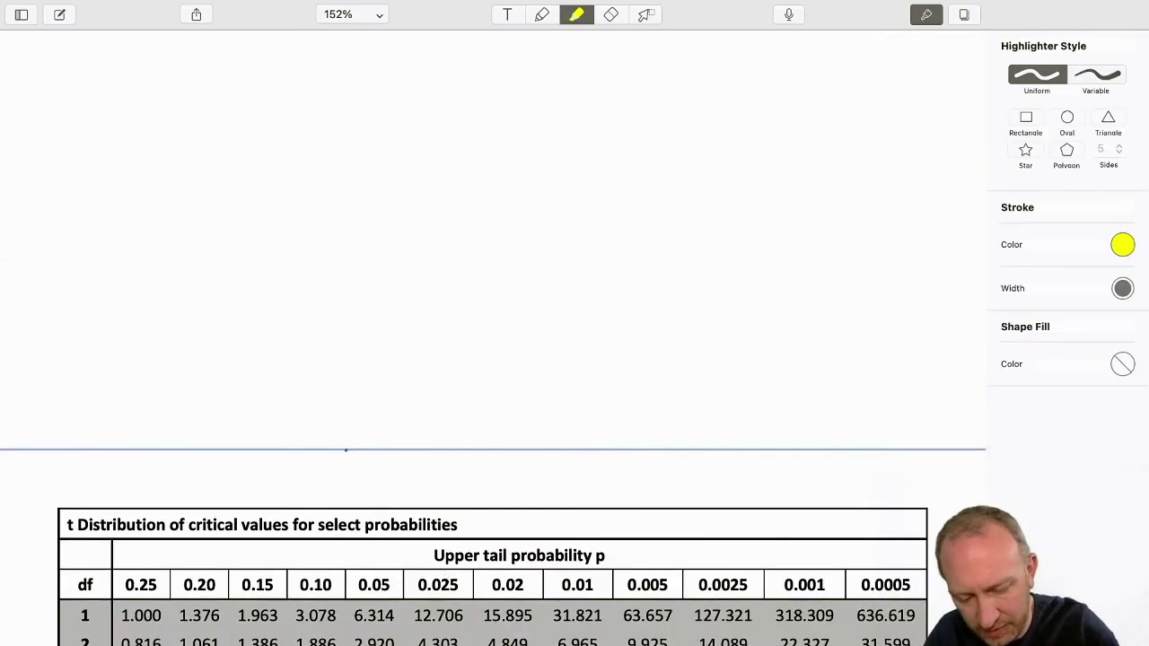
scroll(493, 244, down, 10)
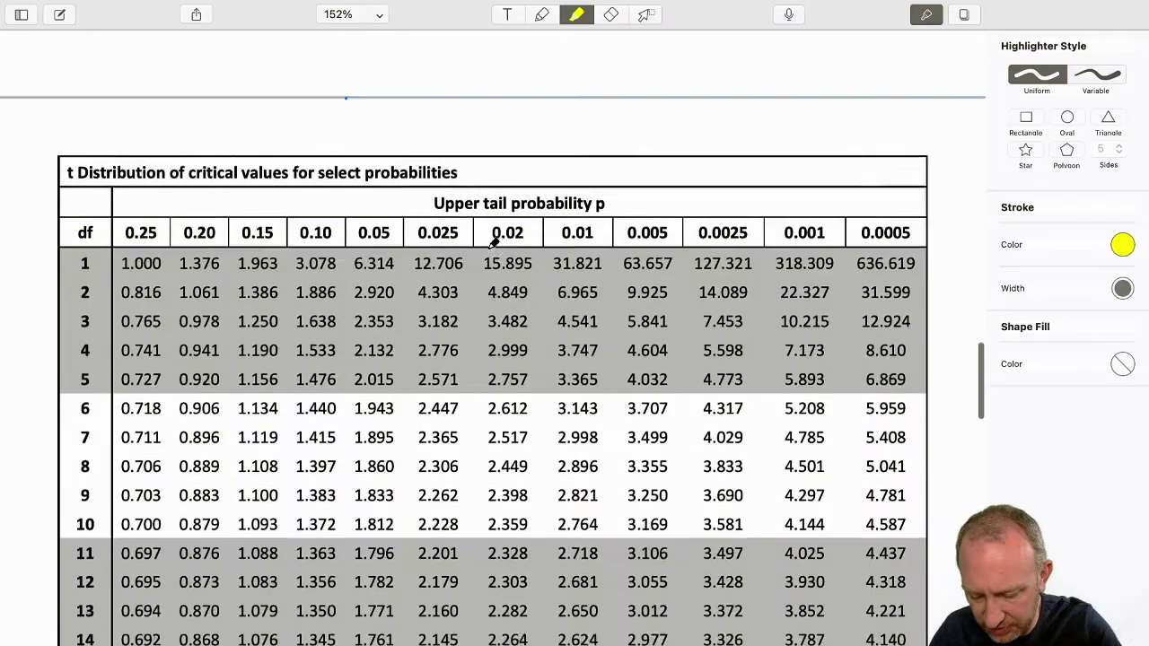
scroll(493, 244, down, 3)
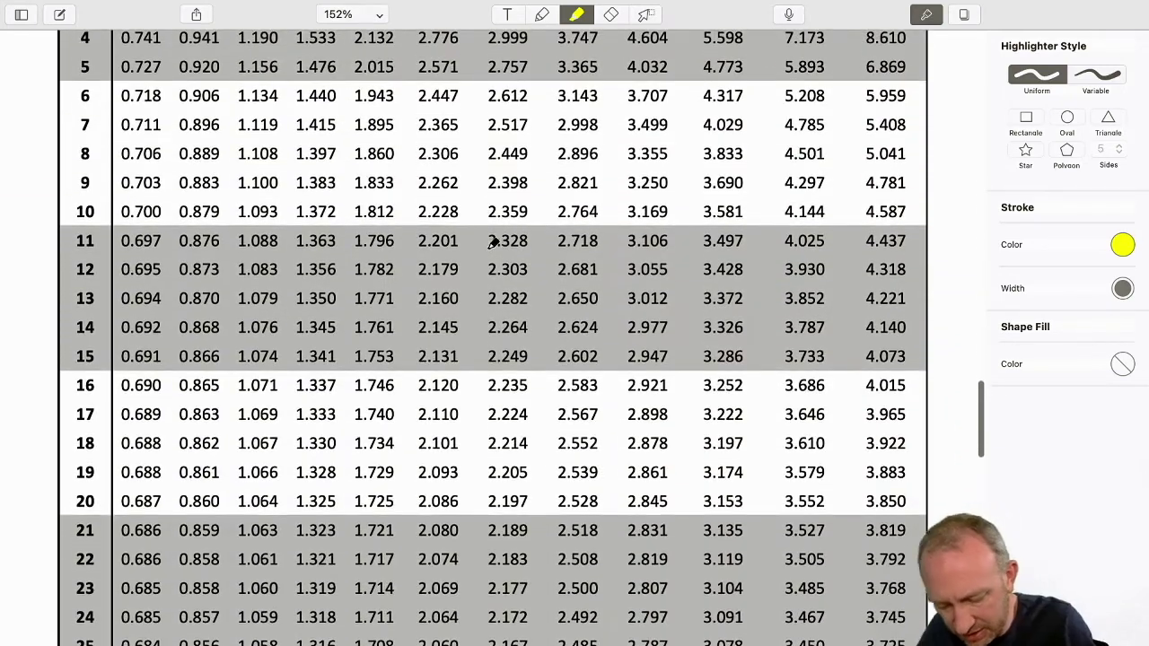
drag(67, 472, 947, 472)
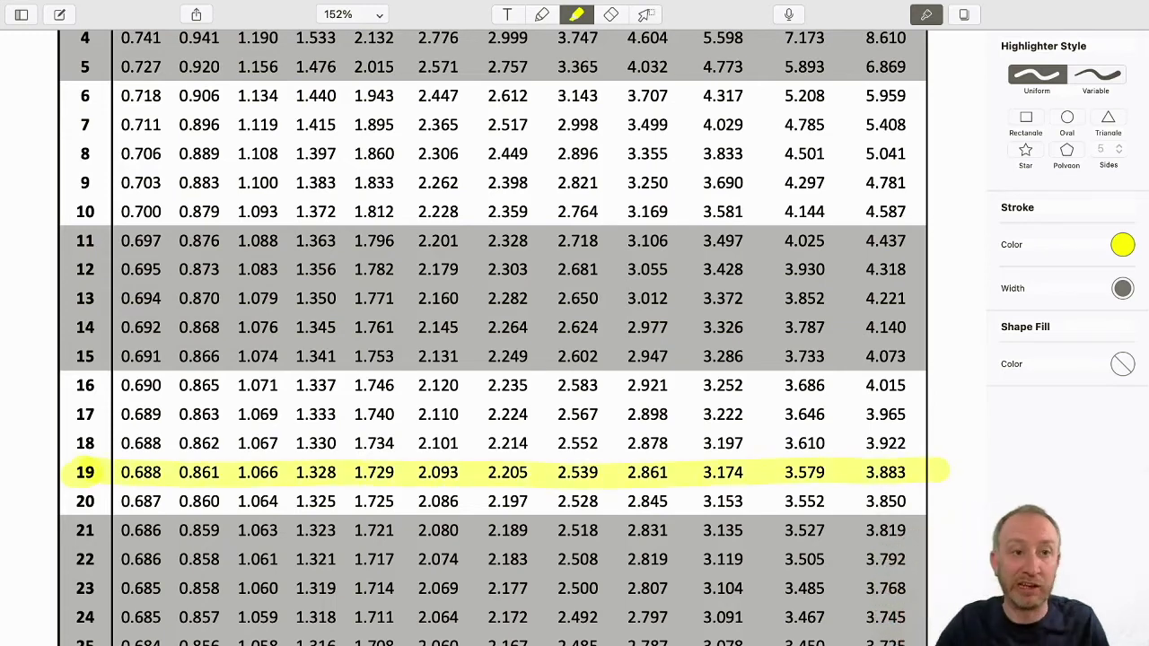
- Highlight the upper-tail probability header row and the 'Upper tail probability p' heading
scroll(492, 341, up, 10)
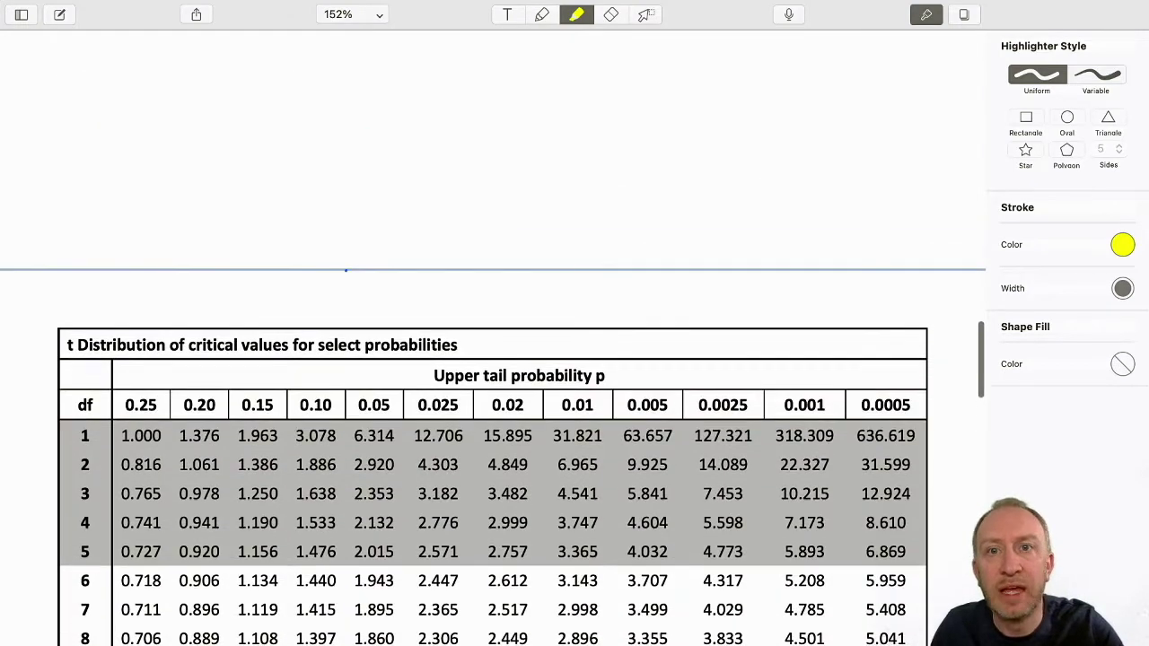
drag(112, 405, 933, 405)
drag(429, 375, 607, 375)
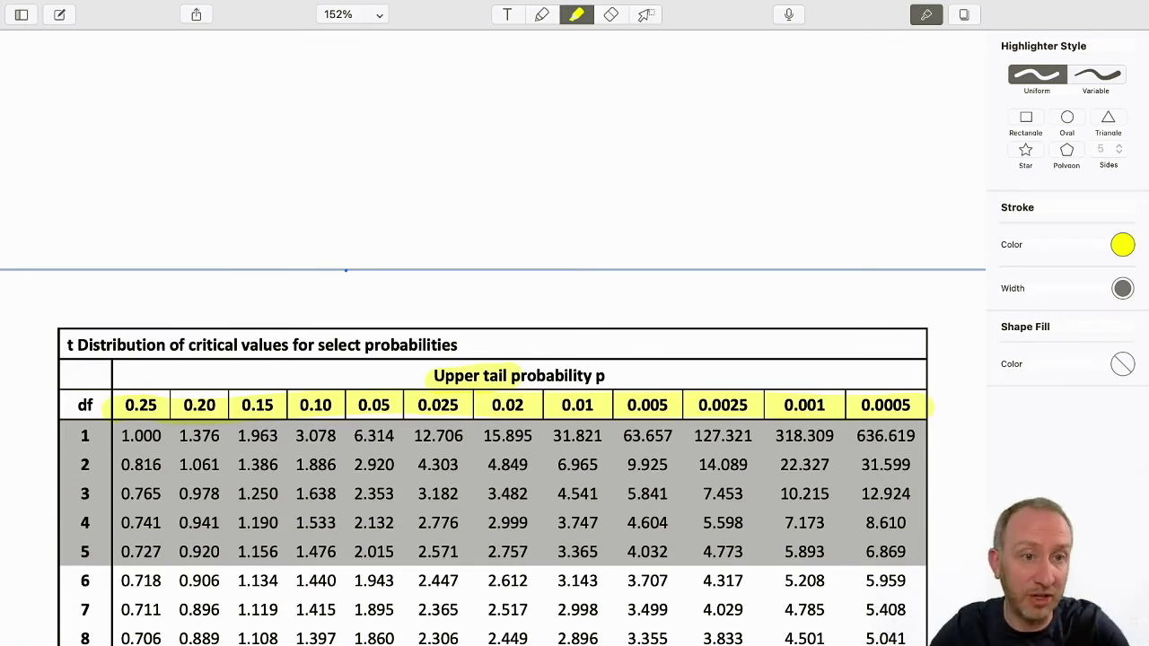
scroll(464, 336, up, 15)
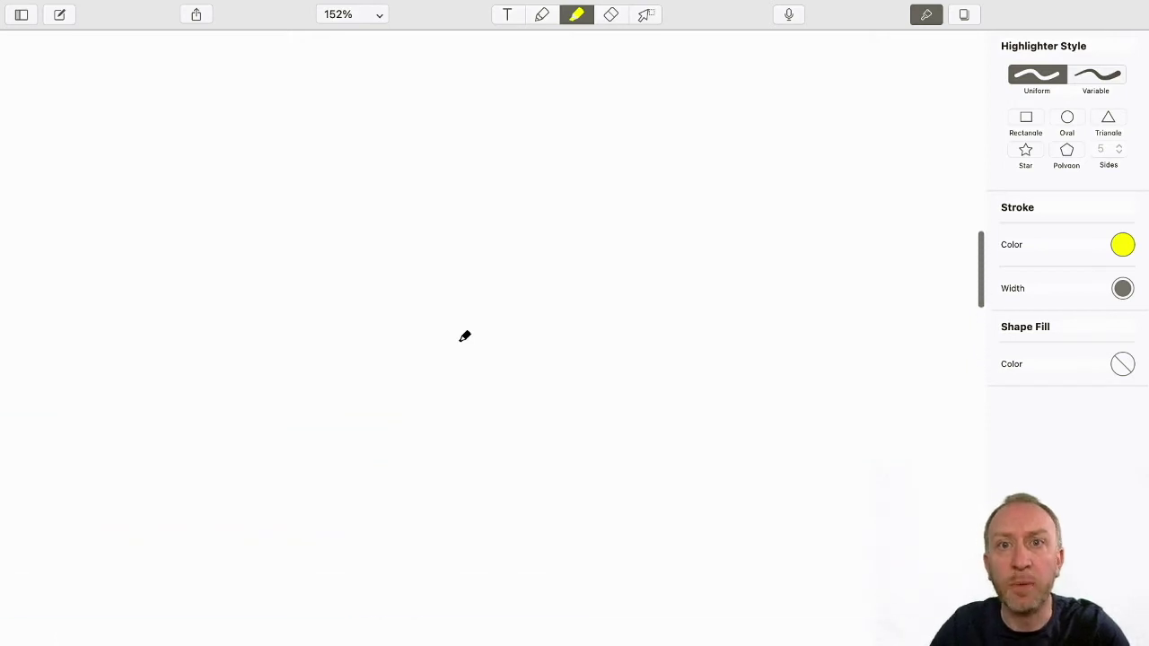
- Return to the highlighted df 19 row and set the pen ink colour to red
scroll(464, 336, up, 15)
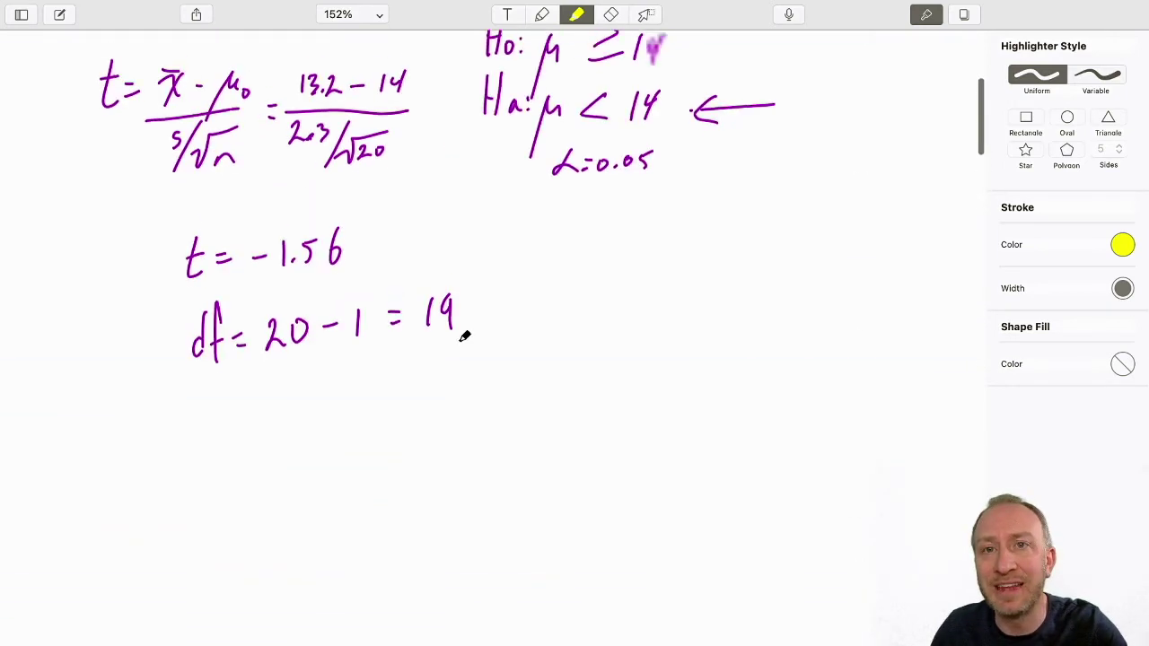
scroll(464, 336, down, 15)
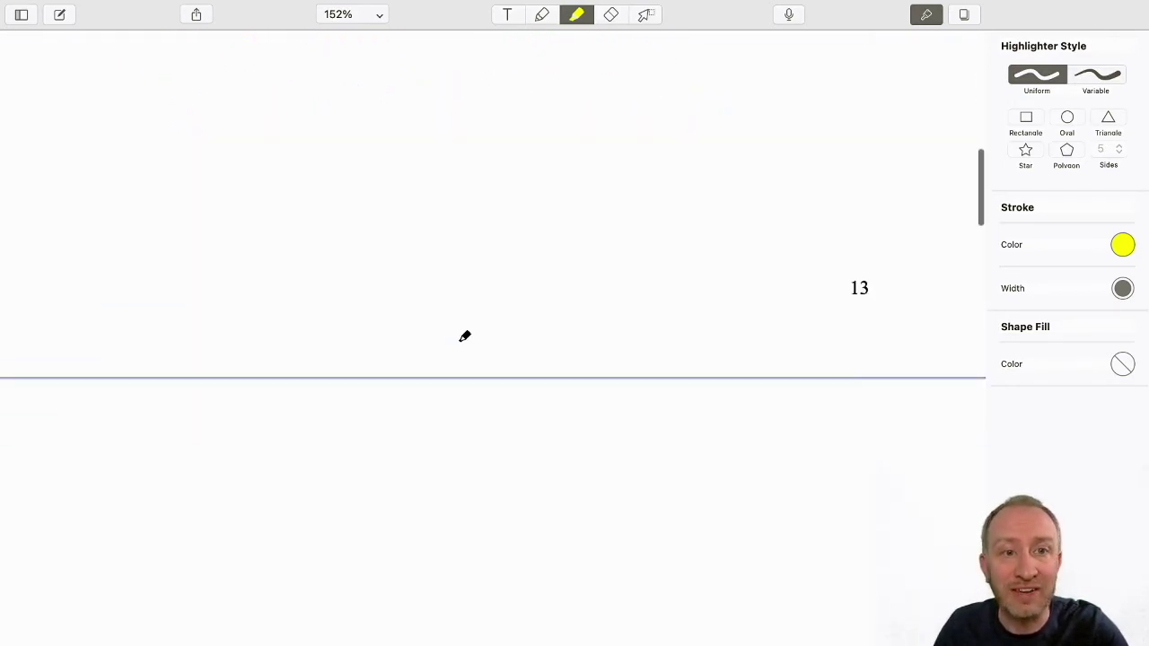
scroll(464, 336, down, 15)
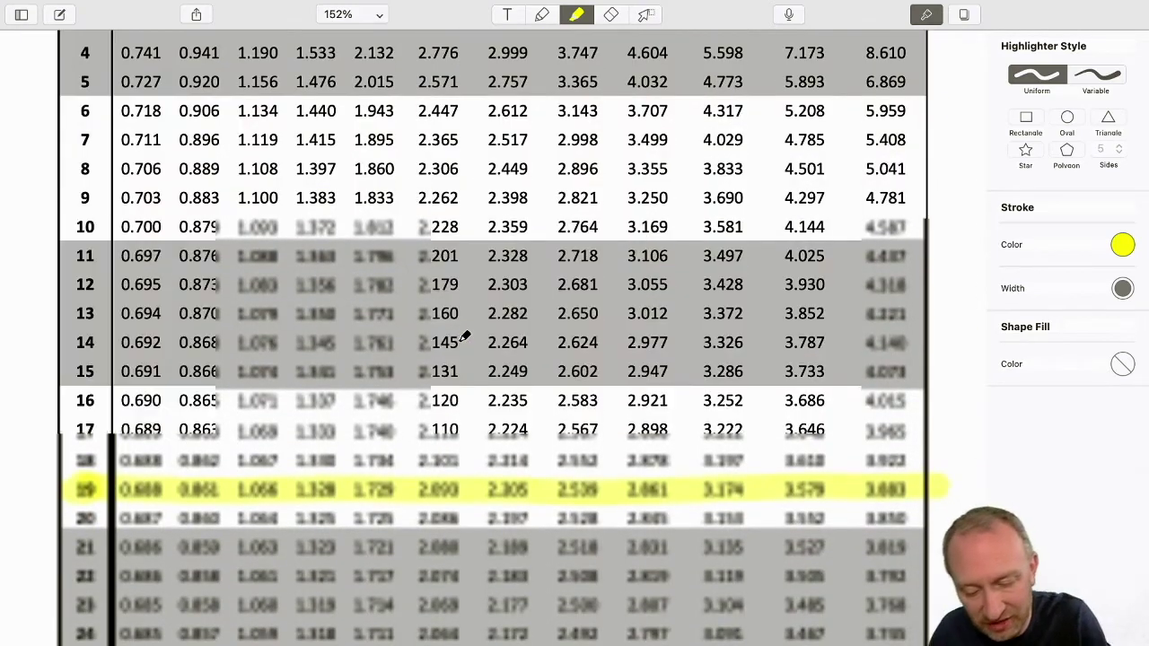
click(541, 14)
click(1122, 244)
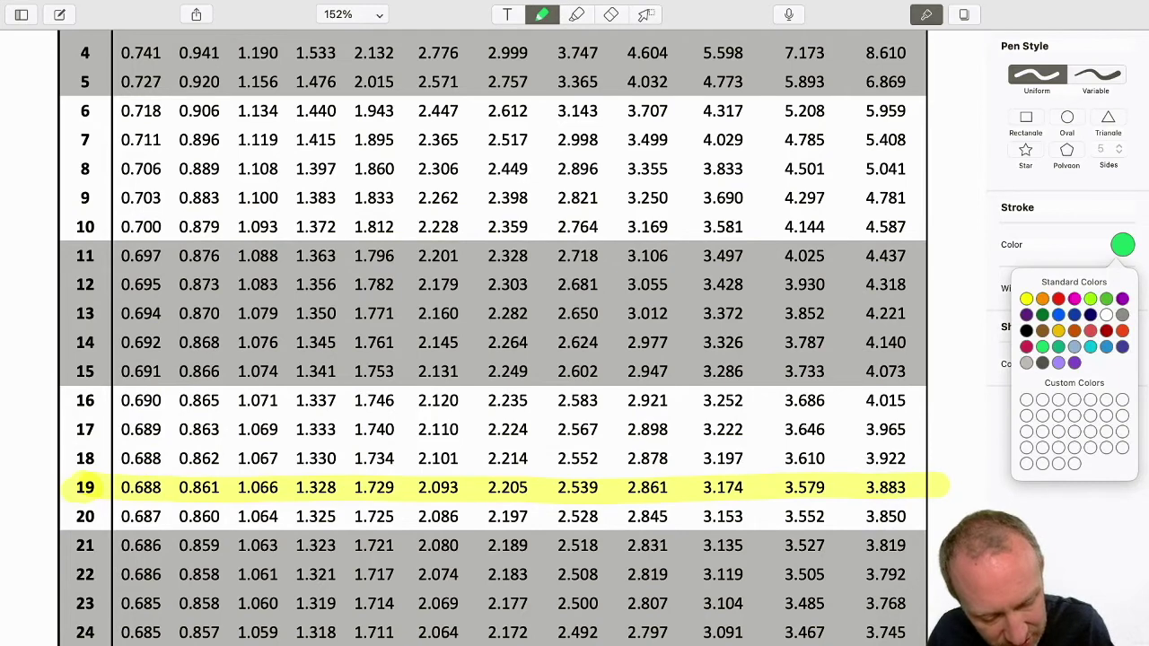
click(1058, 298)
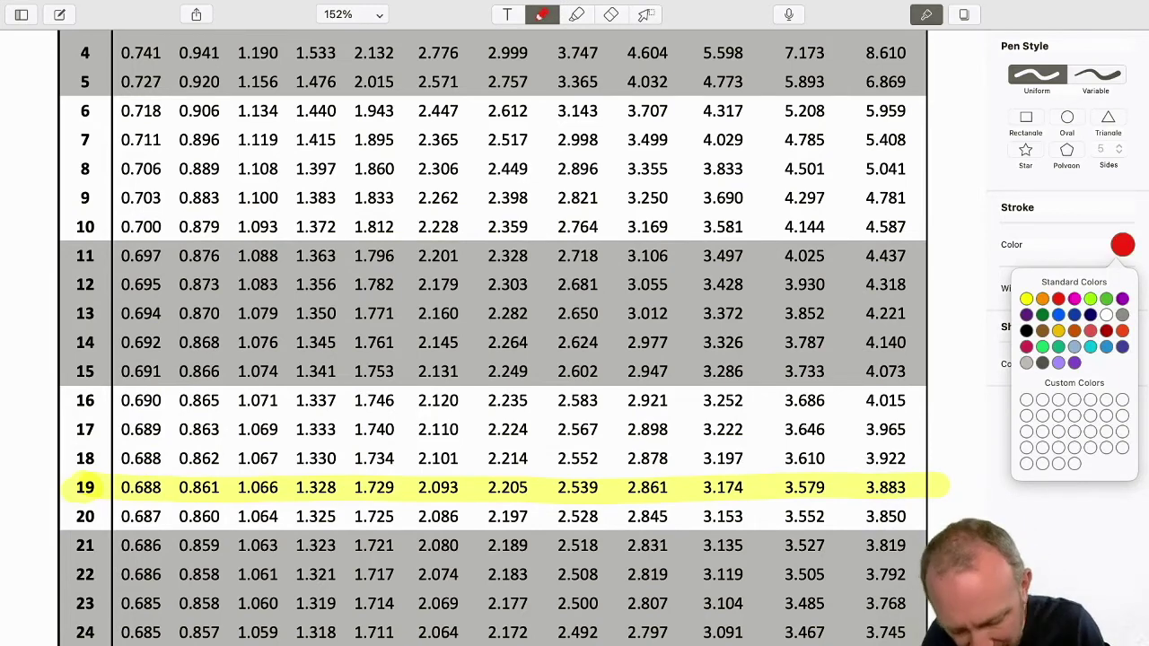